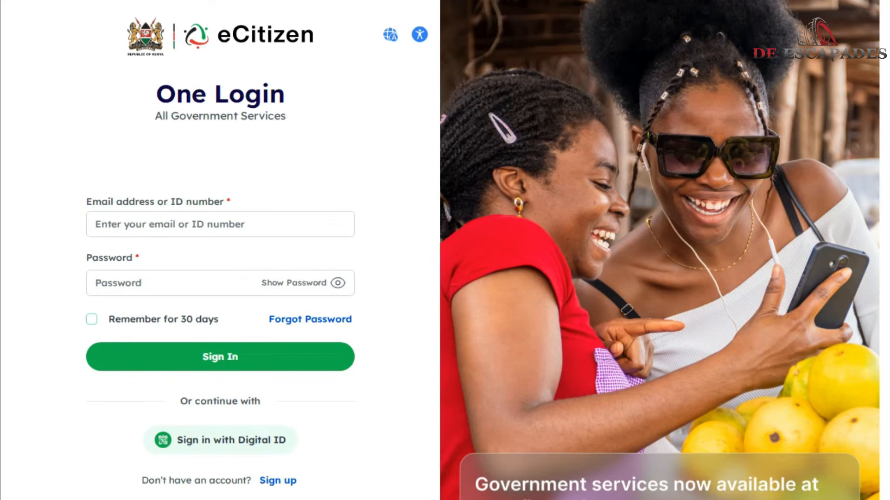
Step: Sign in to eCitizen with the ID number and account password, and enter the verification code
click(220, 224)
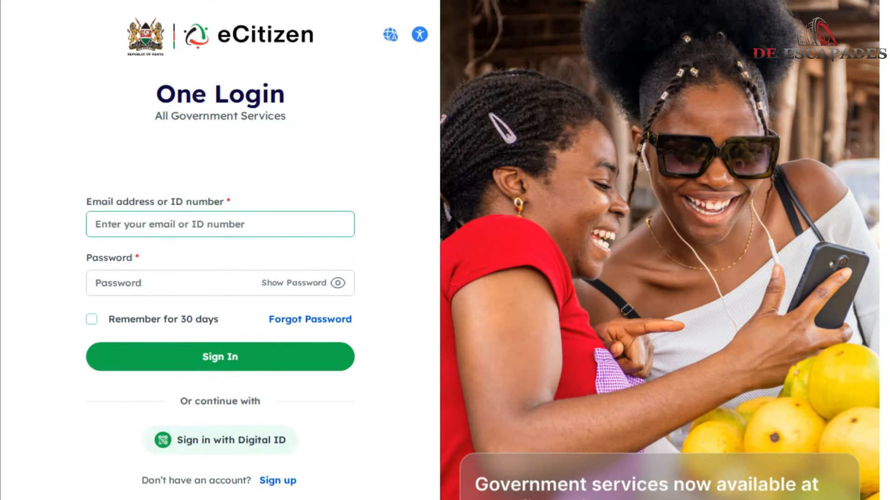
text(25)
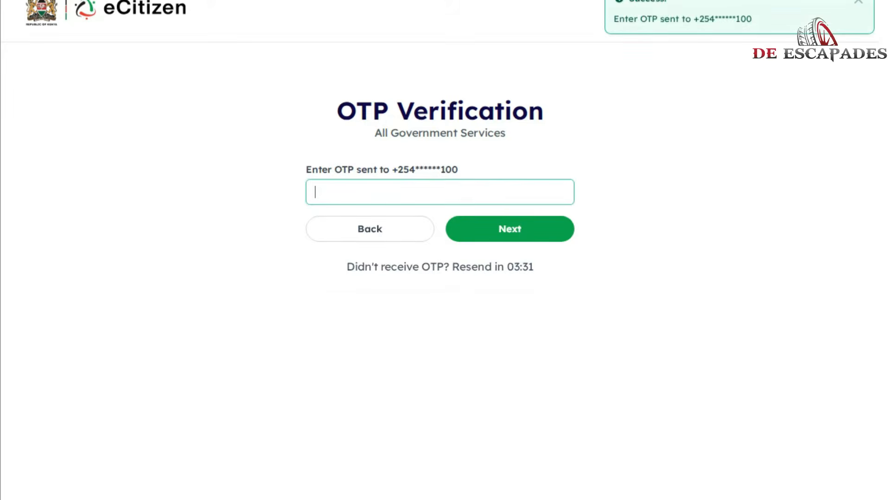
click(439, 192)
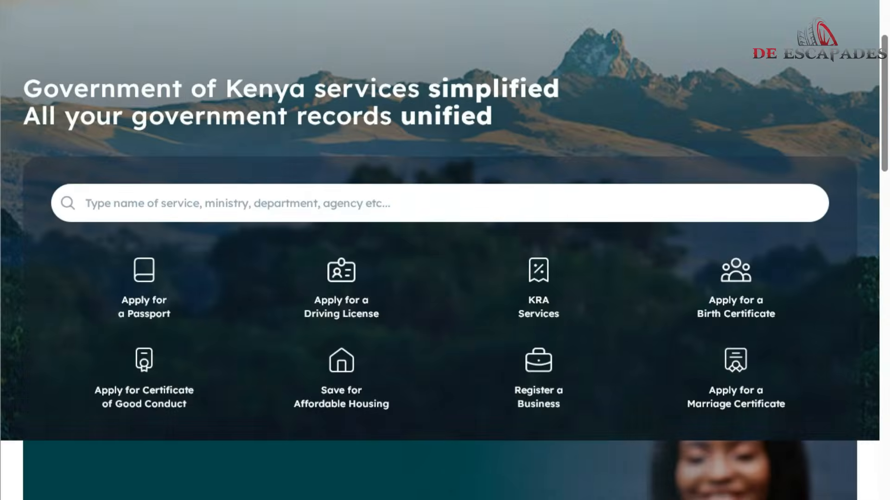
Step: Open the Kenya Revenue Authority service from the list of agencies and sign in on its website
scroll(445, 250, down, 3)
scroll(444, 250, down, 10)
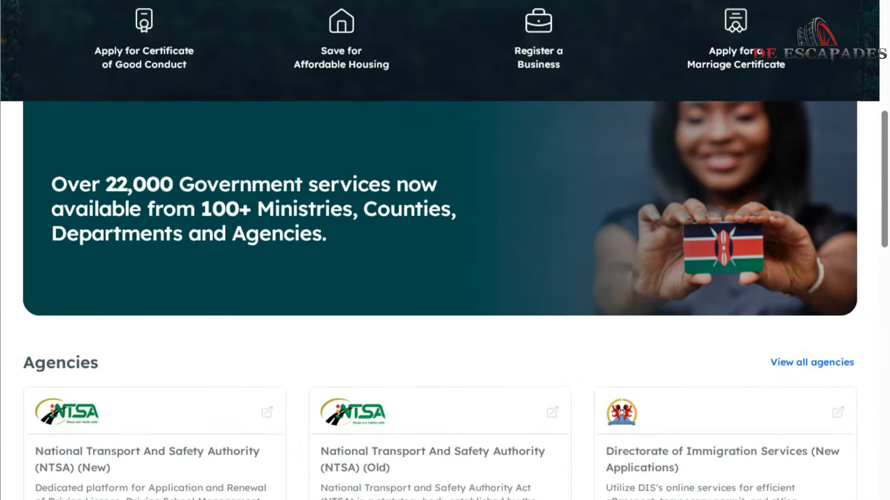
scroll(440, 259, down, 4)
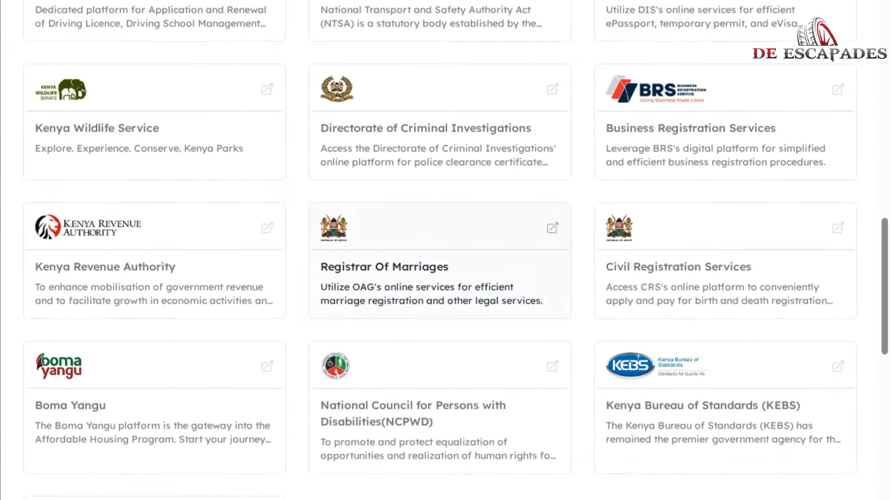
click(154, 261)
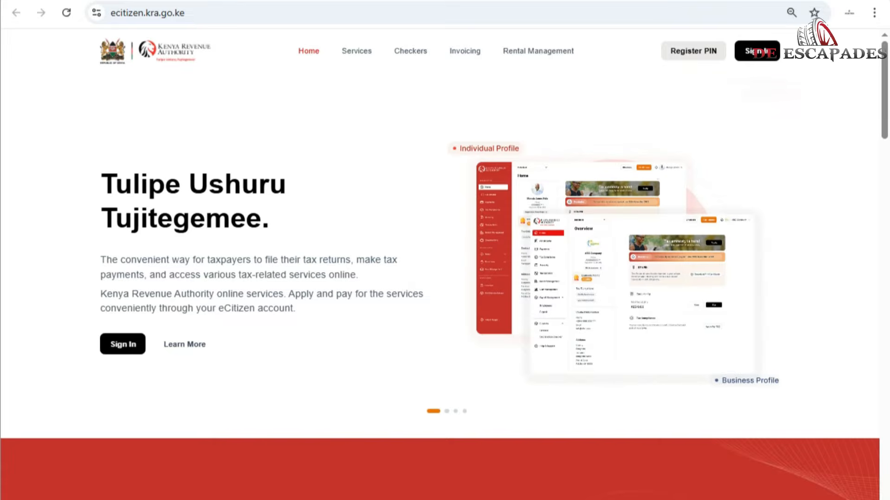
drag(185, 13, 110, 12)
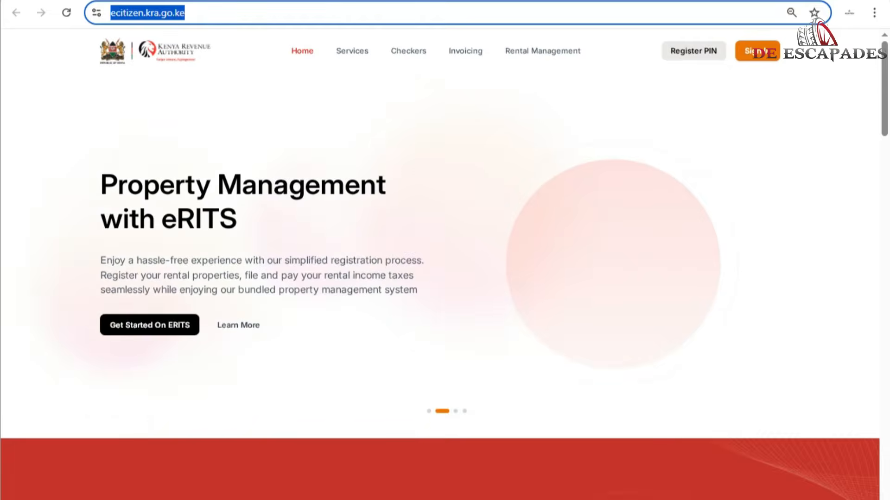
click(757, 51)
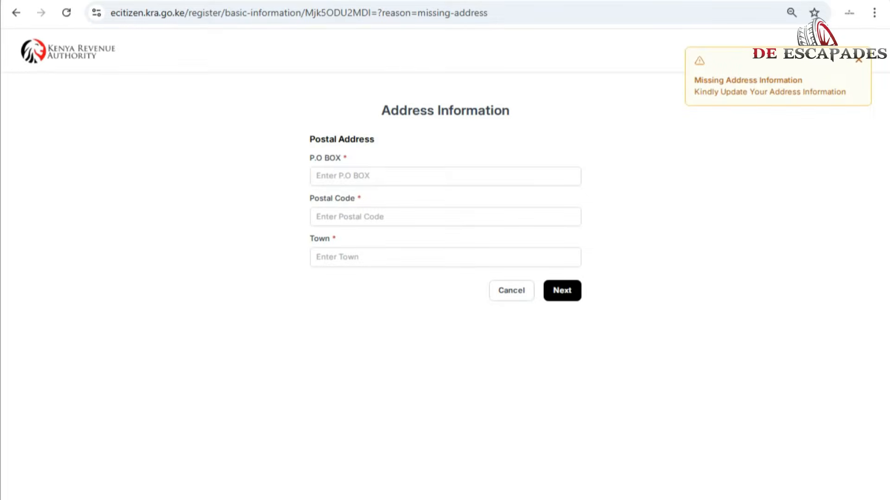
Step: Fill in the missing postal address with the P.O. box, postal code and town, and submit it
text(232)
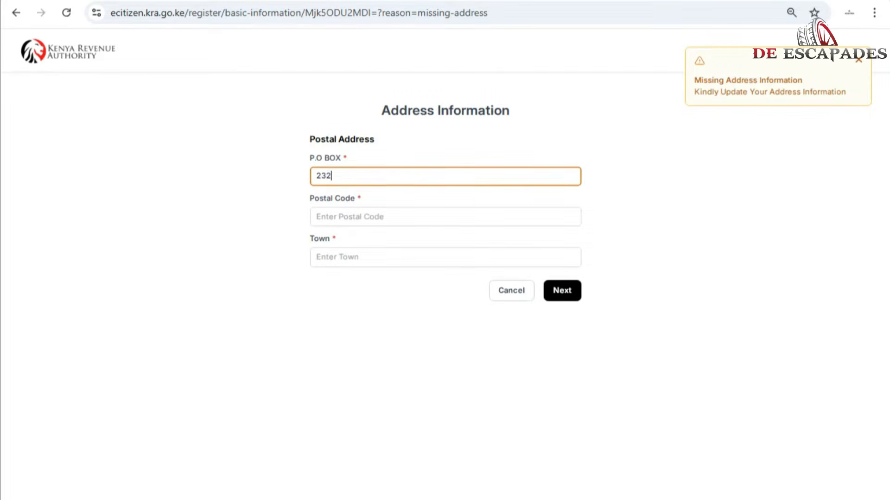
click(444, 217)
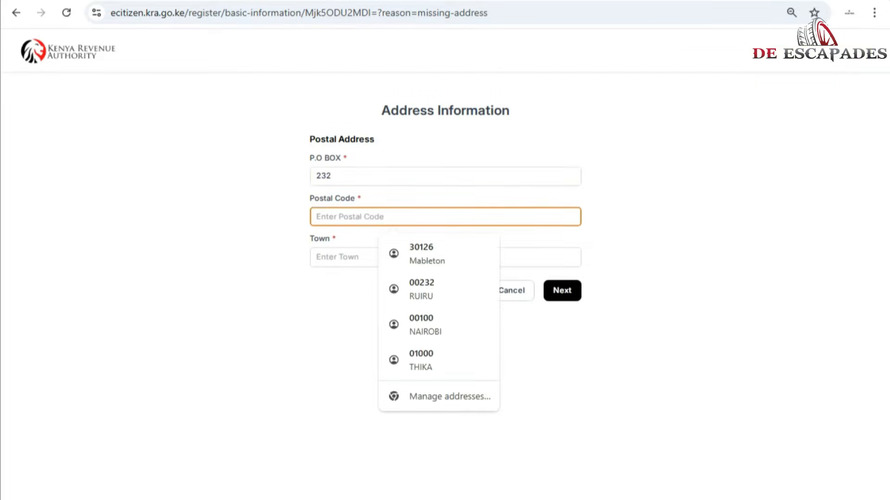
text(00200)
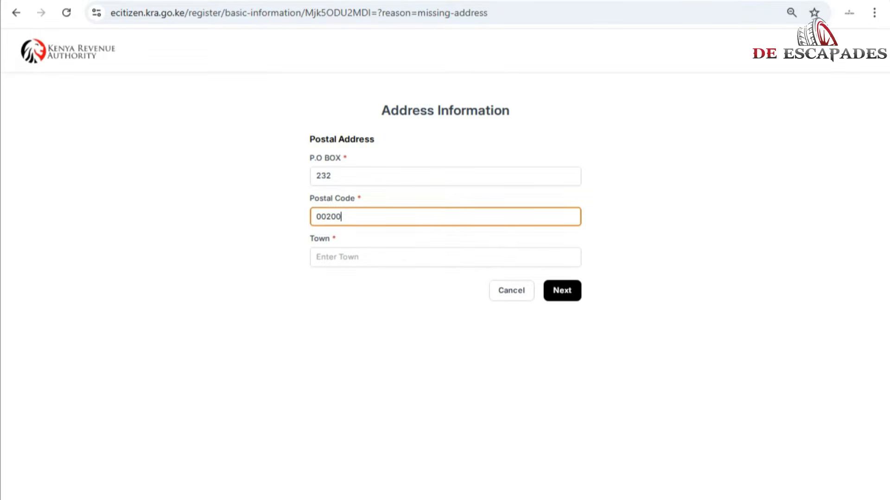
key(BackSpace)
key(BackSpace)
text(32)
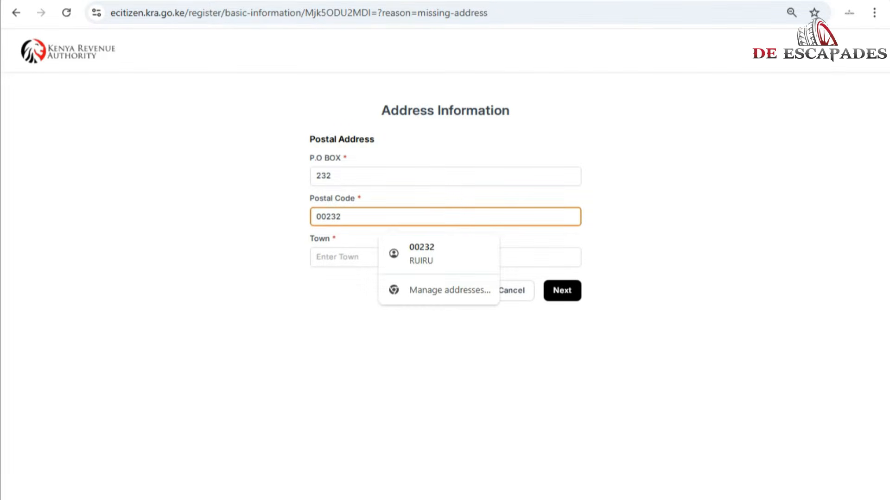
click(344, 257)
text(R)
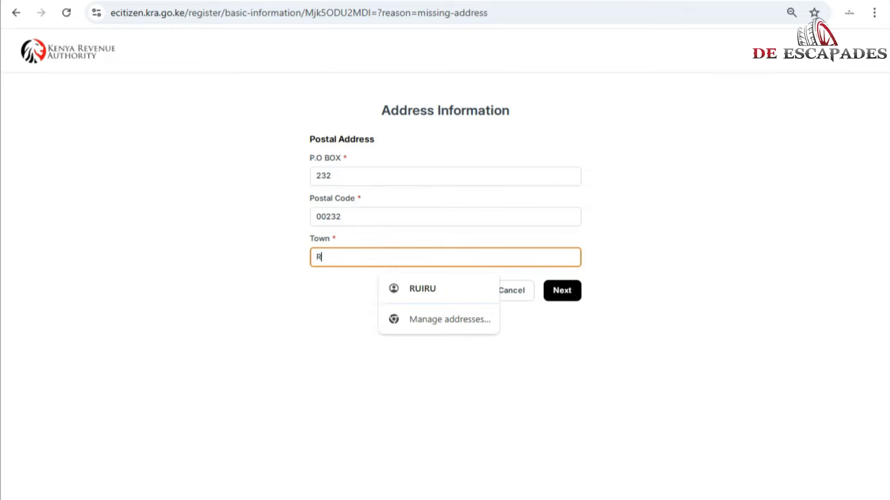
text(UIRU)
click(649, 259)
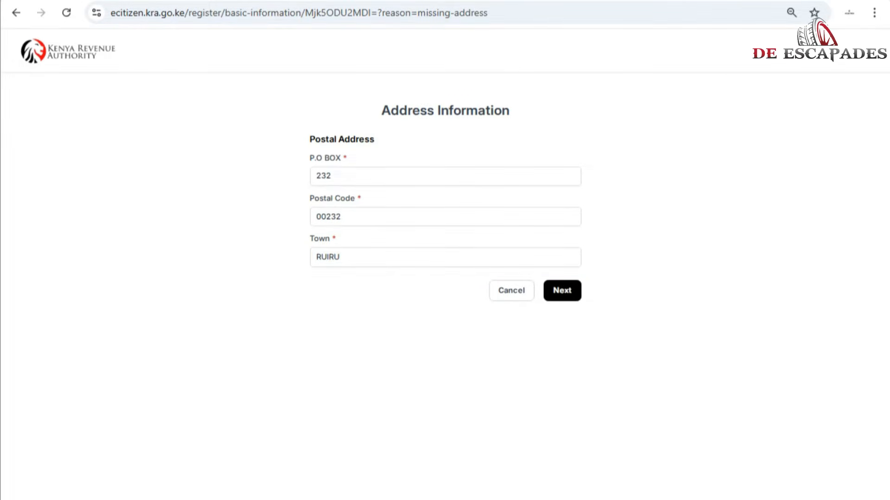
click(562, 291)
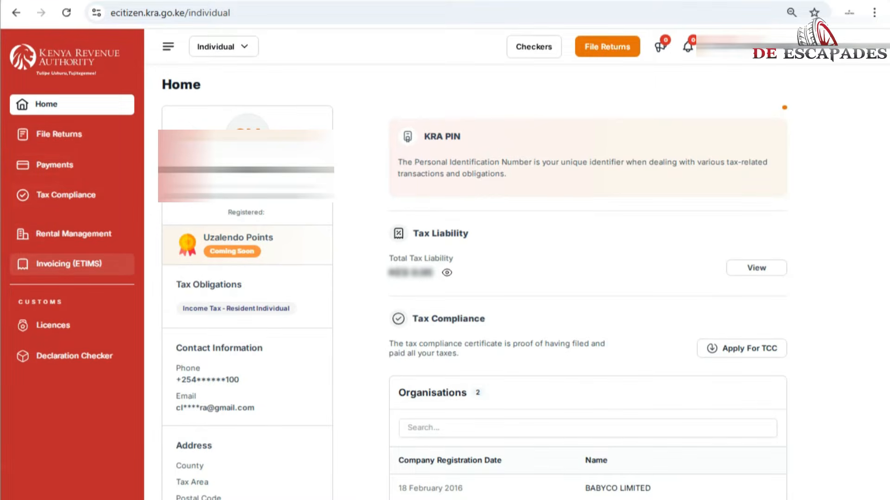
Step: Open Invoicing (ETIMS), accept its Terms and Conditions and Privacy Policy, and activate E-Invoicing
click(69, 264)
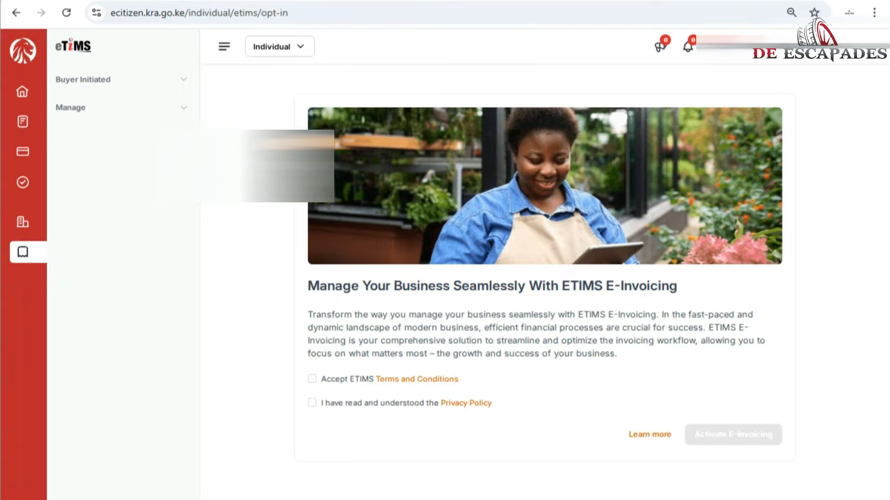
click(312, 379)
click(312, 403)
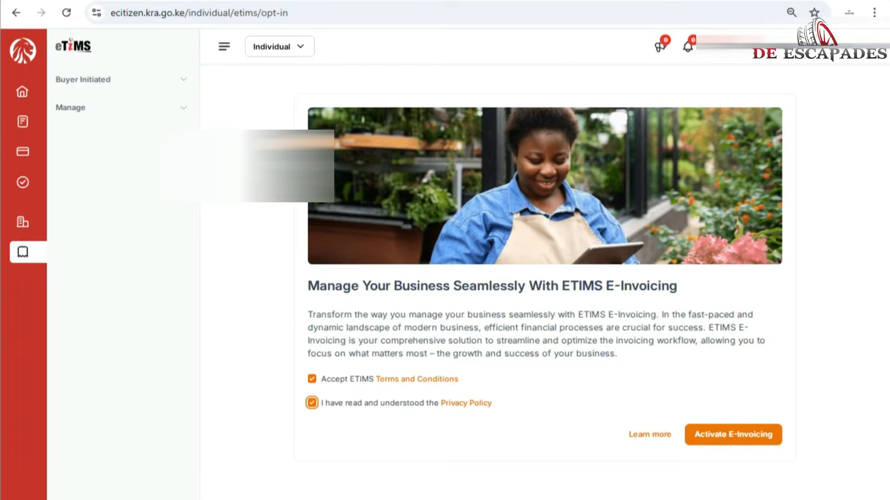
click(733, 435)
click(733, 435)
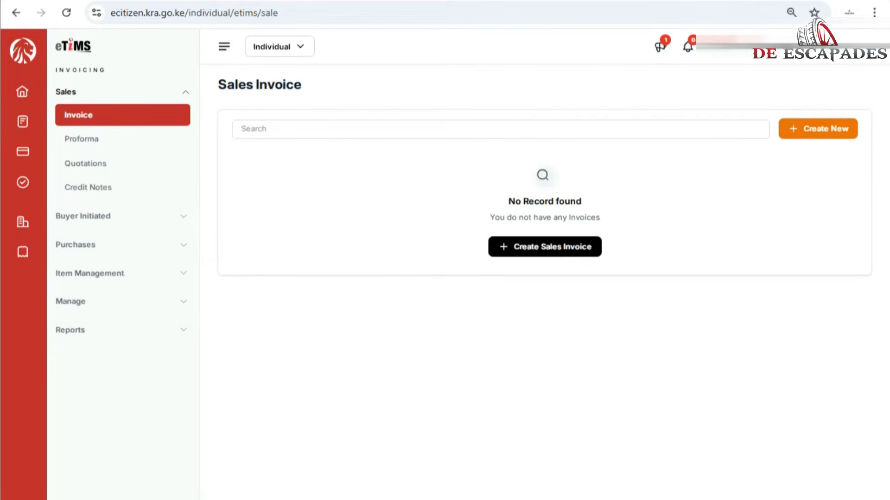
Step: Start a new sales invoice and search for the customer using a previously entered customer PIN
click(817, 129)
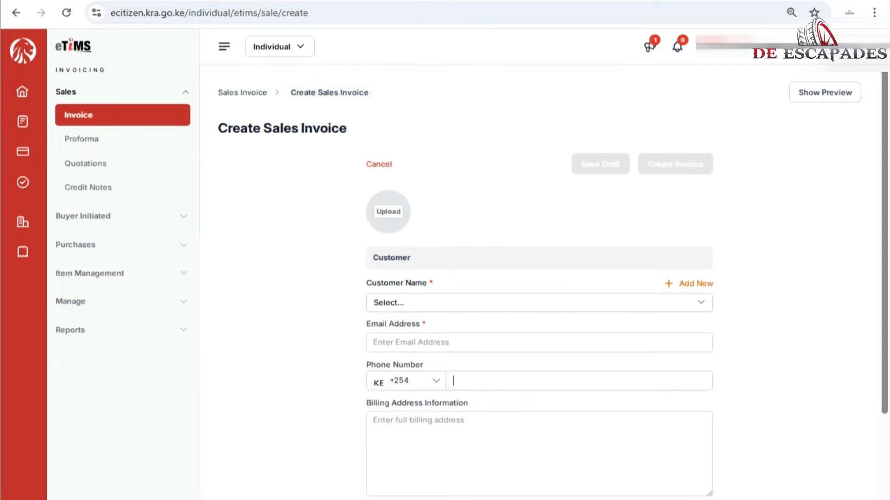
click(539, 303)
click(538, 302)
click(538, 303)
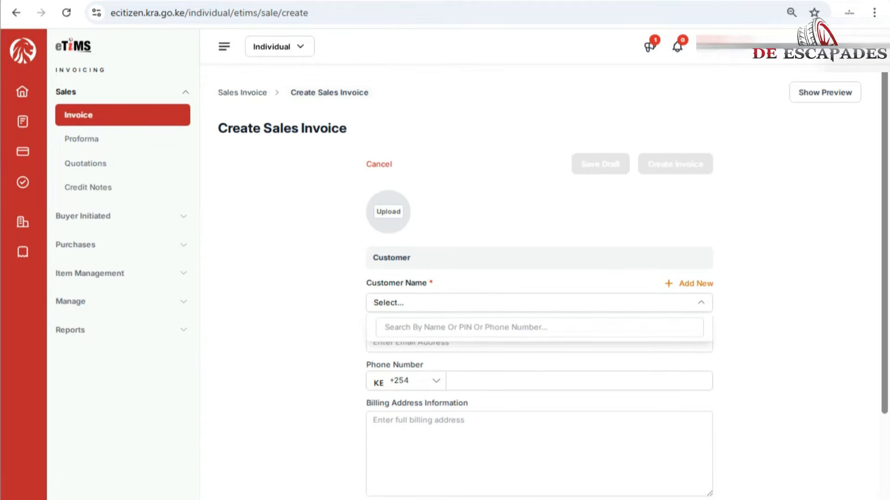
click(539, 327)
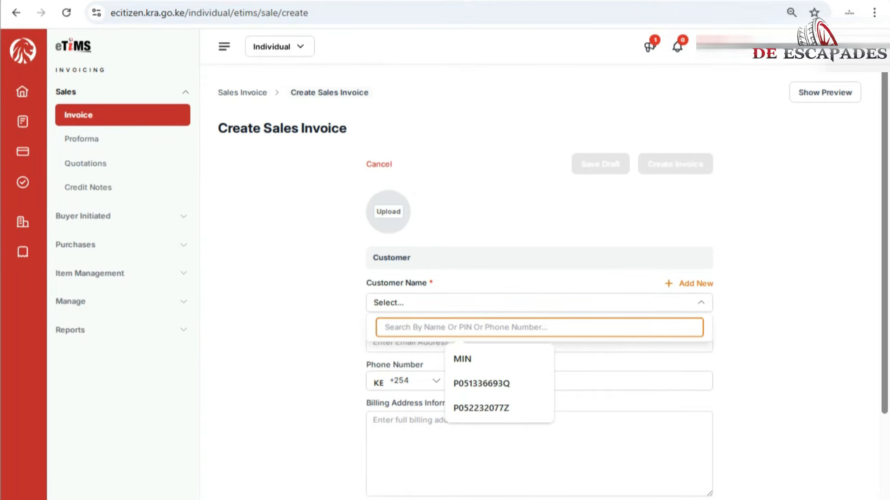
key(Down)
key(Down)
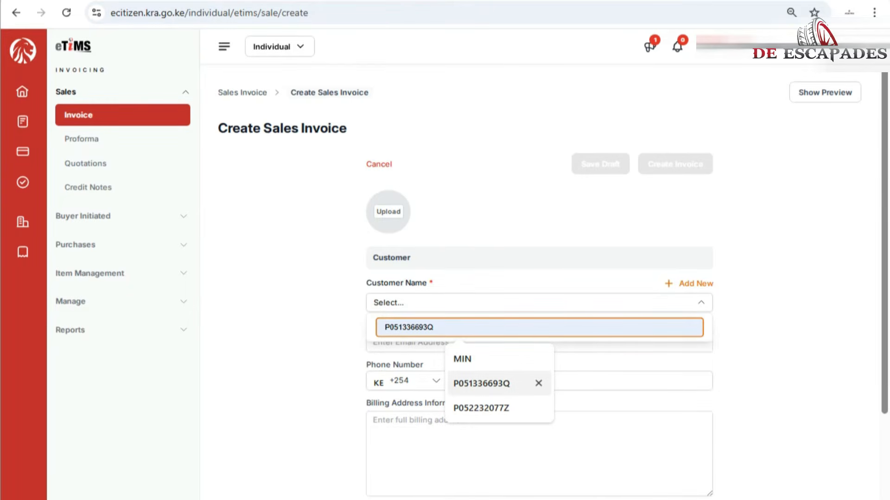
key(Return)
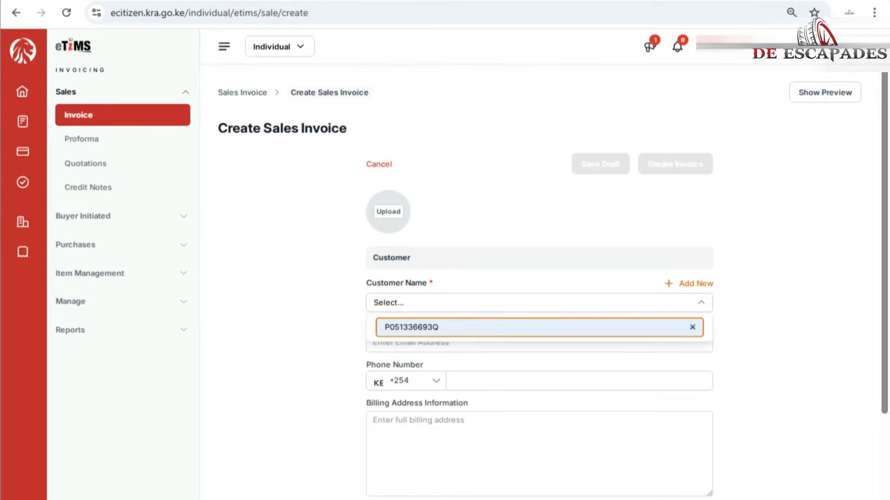
Step: Copy the searched PIN into a new Individual customer and try to validate it
key(ctrl+a)
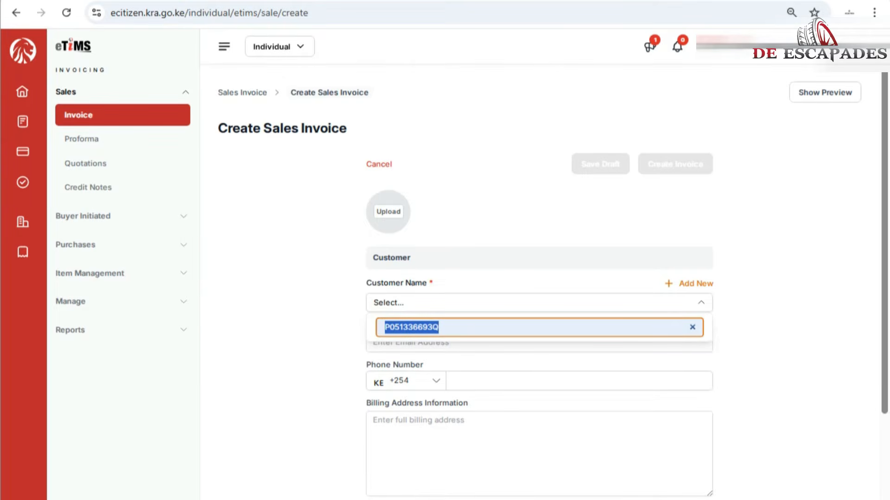
right_click(420, 327)
click(446, 60)
click(696, 283)
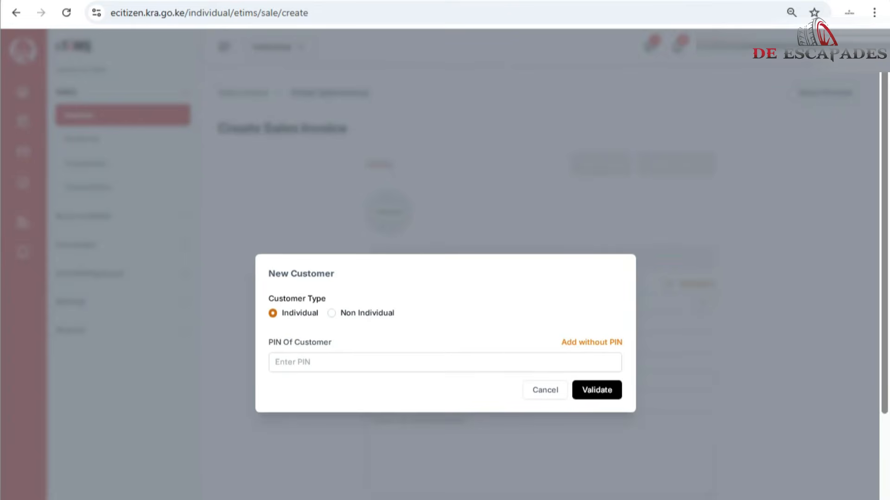
right_click(307, 367)
click(331, 451)
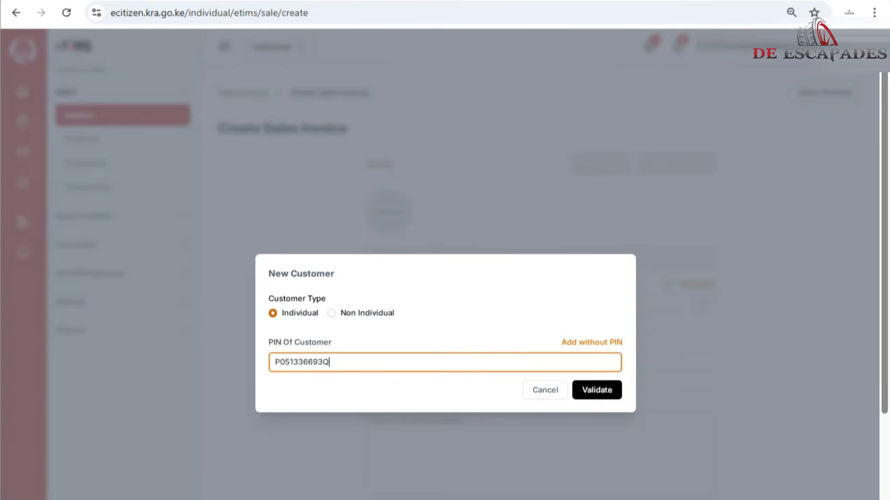
click(596, 390)
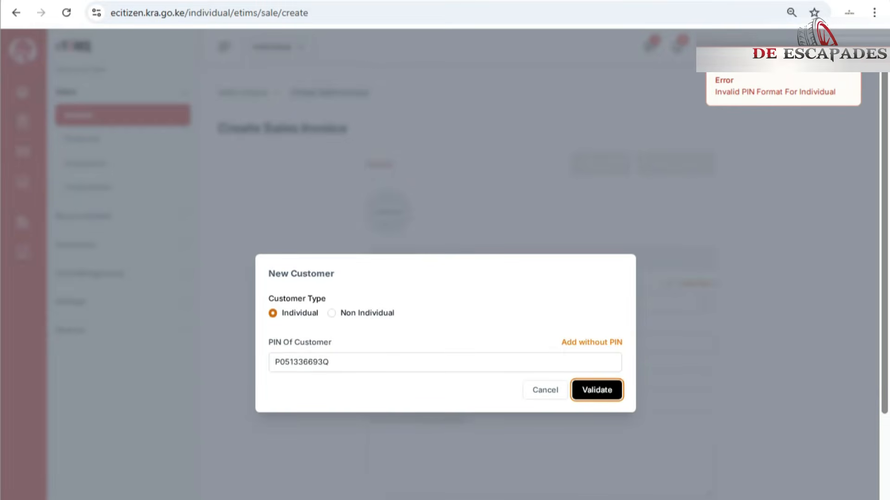
Step: Try to validate the new customer as Non Individual without a PIN, and cancel adding the customer
click(331, 313)
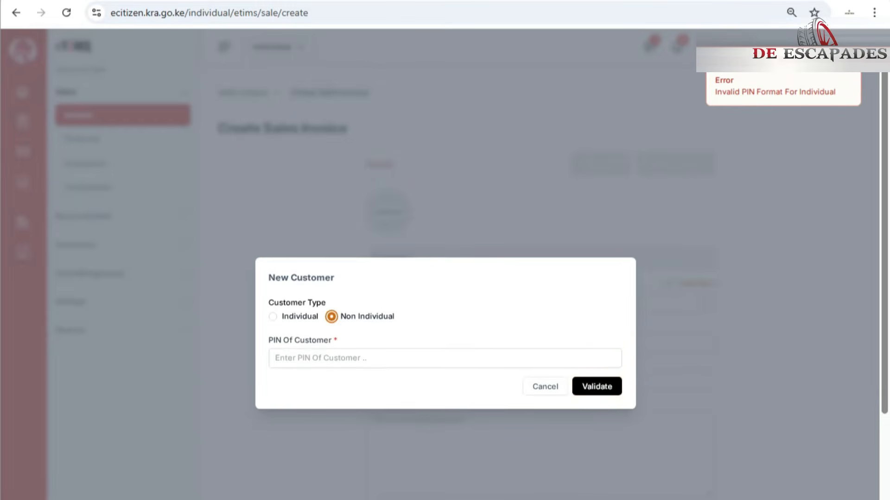
click(597, 386)
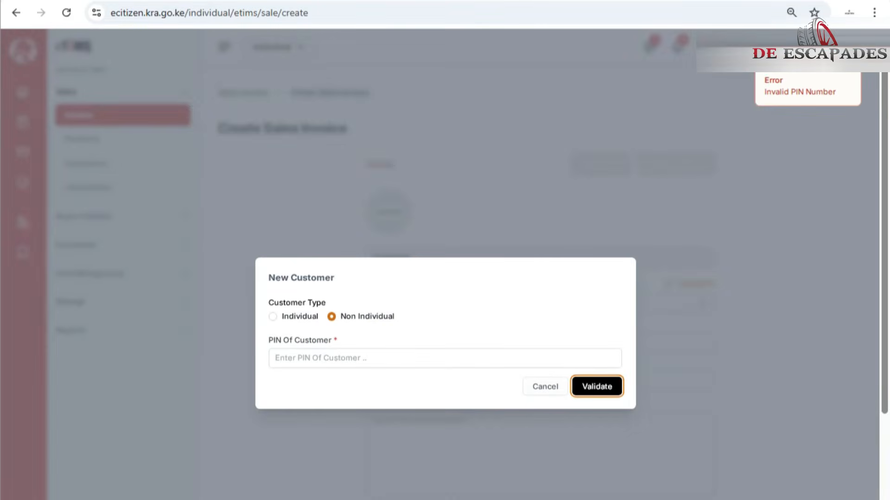
click(545, 386)
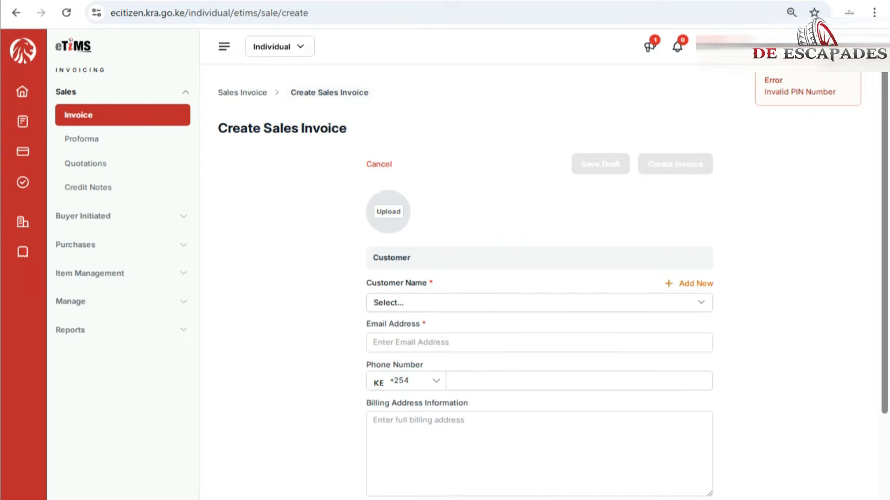
Step: Add a new Individual customer again, enter the customer's PIN and try to validate it
click(539, 303)
click(539, 303)
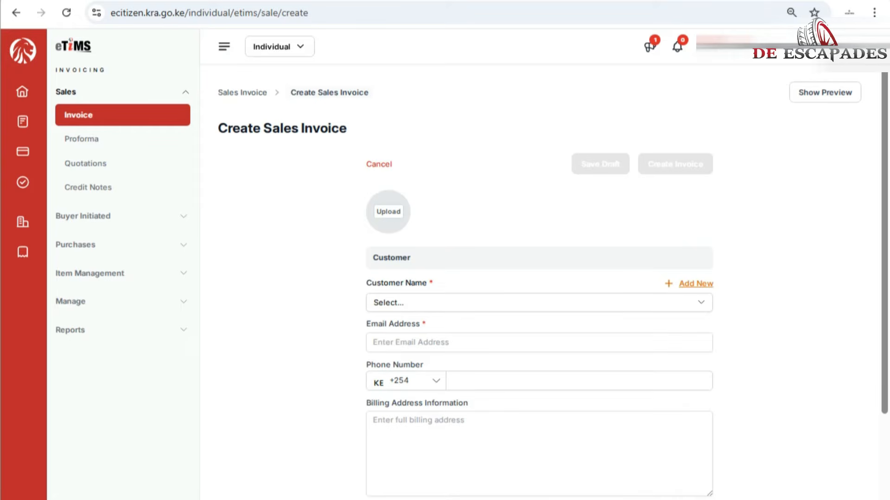
click(696, 283)
click(445, 363)
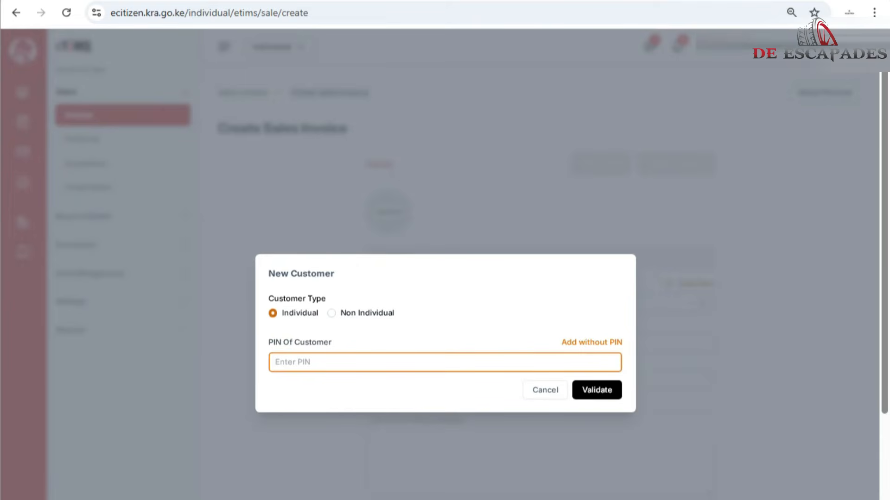
click(597, 389)
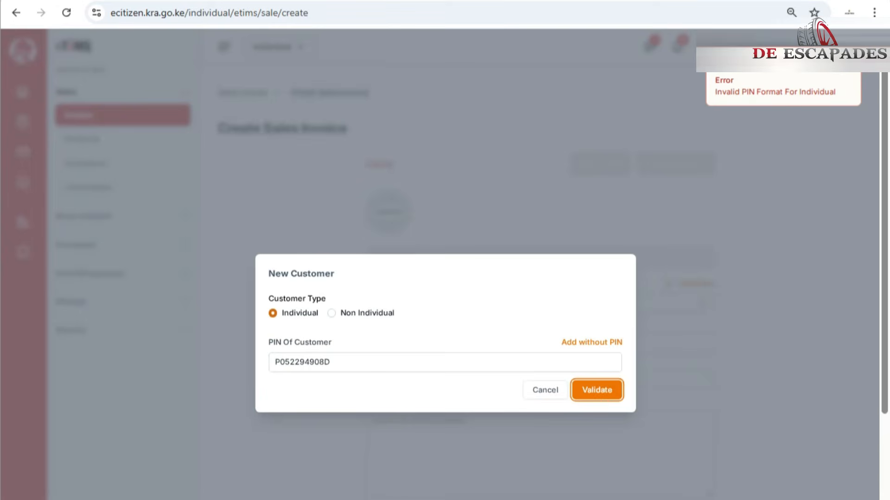
Step: Switch the new customer to Non Individual, enter the customer's PIN and validate it
click(331, 312)
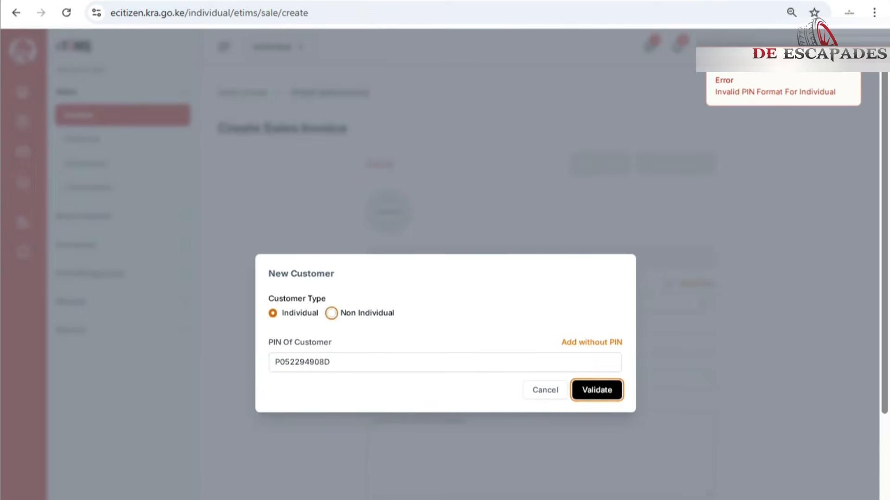
click(482, 358)
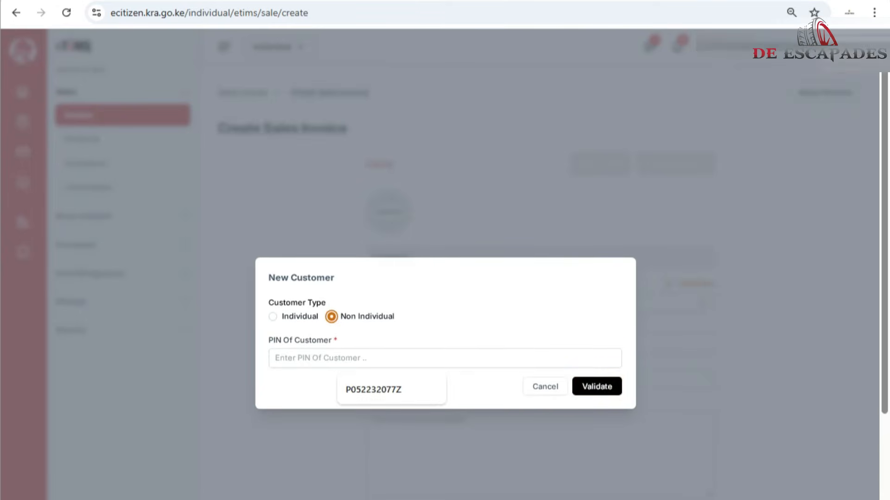
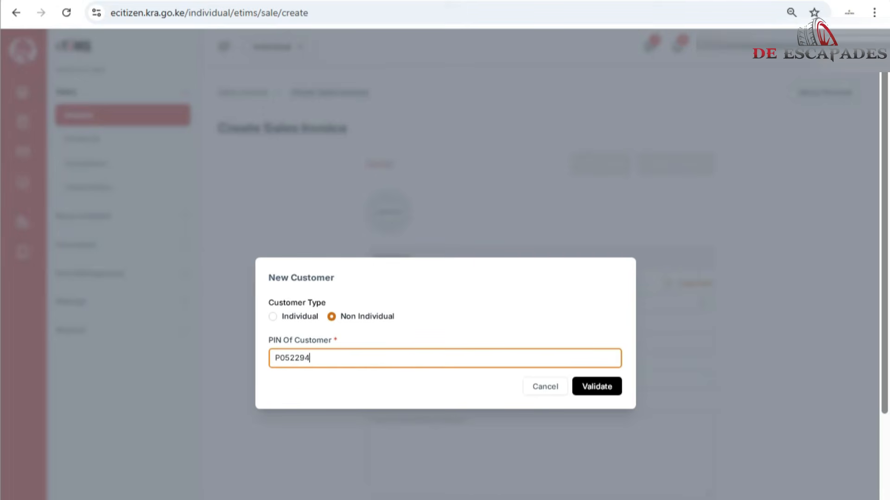
key(Return)
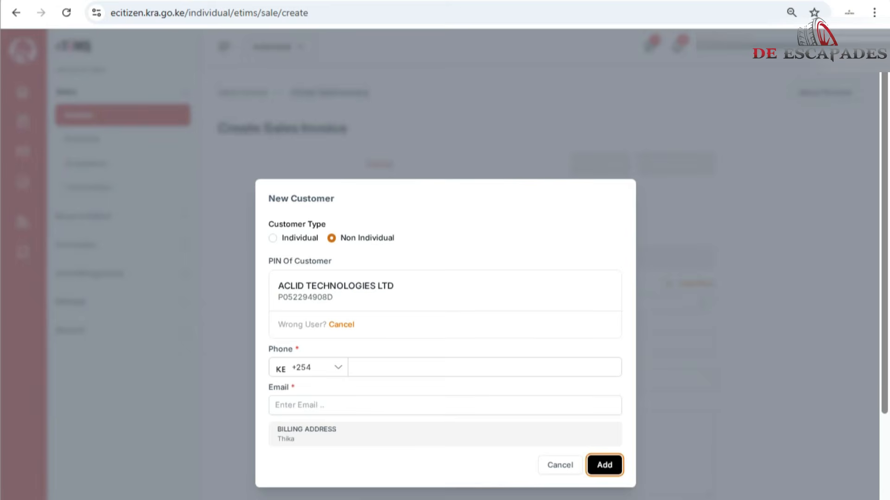
Step: Enter the validated company's phone number and add it as the invoice customer
drag(333, 297, 277, 286)
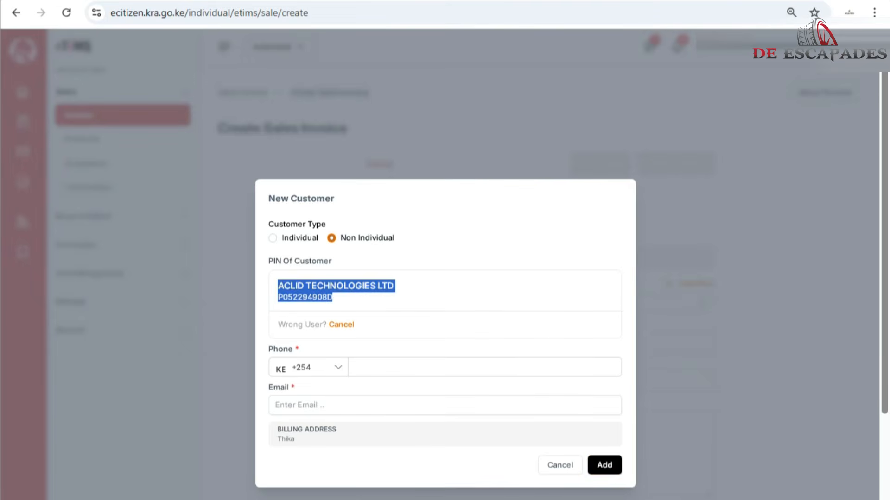
click(433, 367)
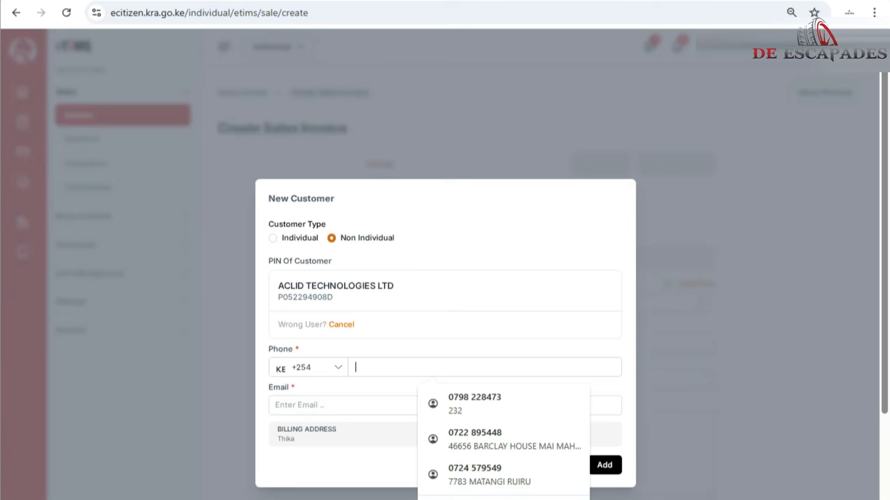
text(0)
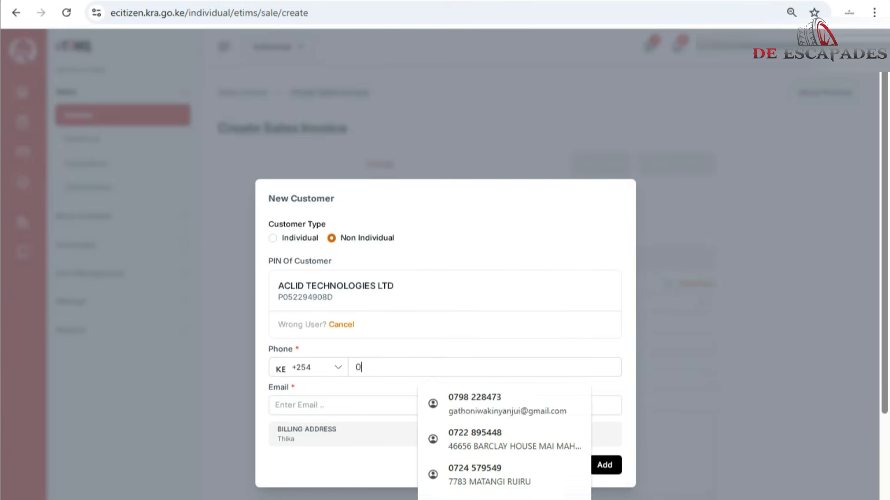
text(02000)
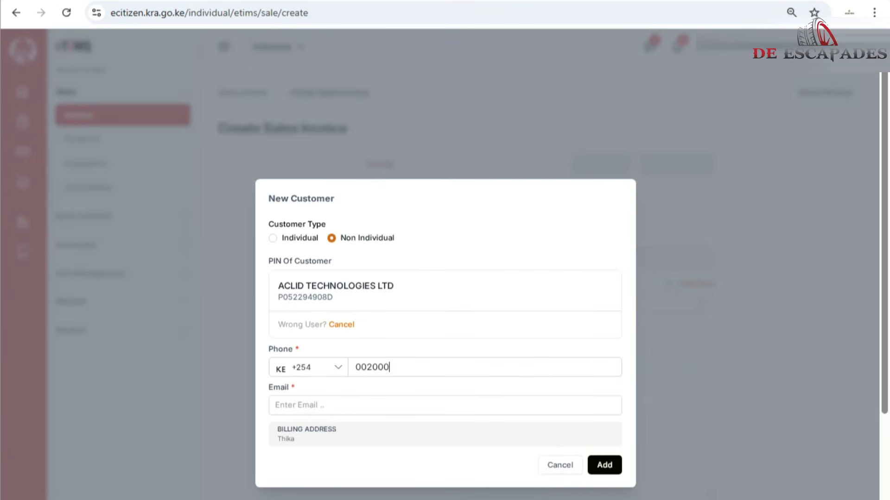
click(604, 465)
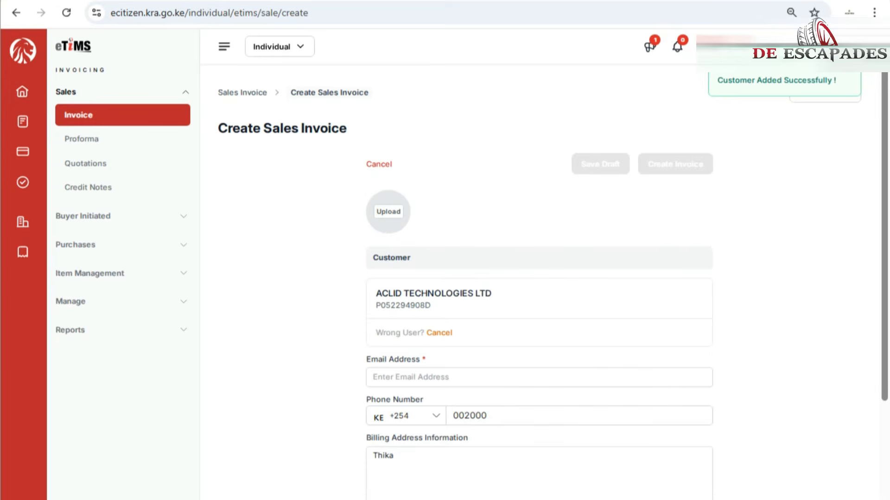
Step: Start a product item for the invoice, named BUSNESS CARDS and described as BUSINESS CARDS
scroll(539, 278, down, 4)
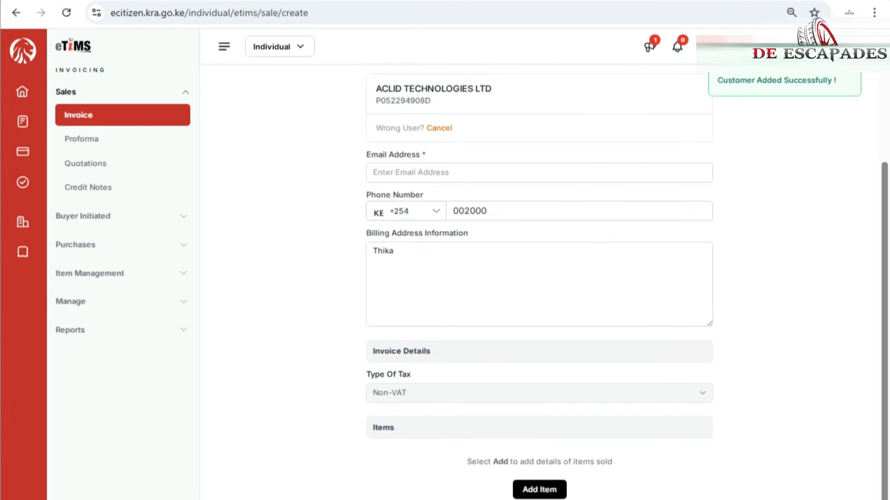
scroll(539, 278, down, 4)
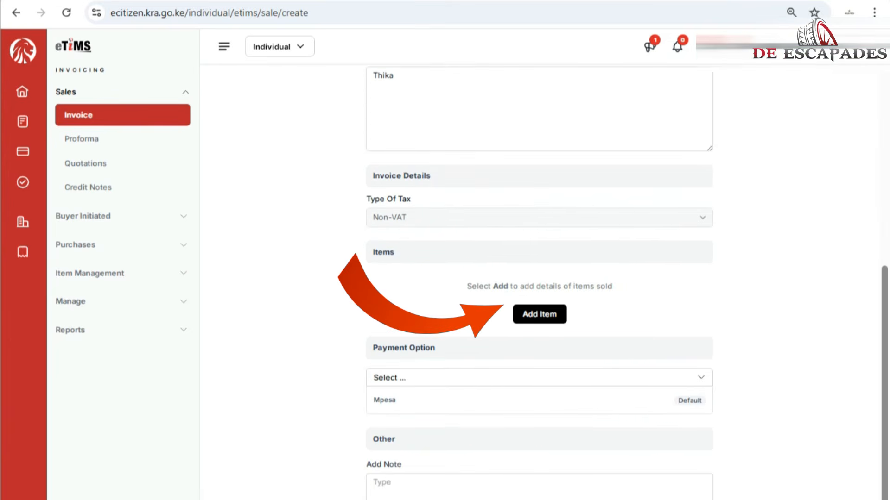
click(539, 314)
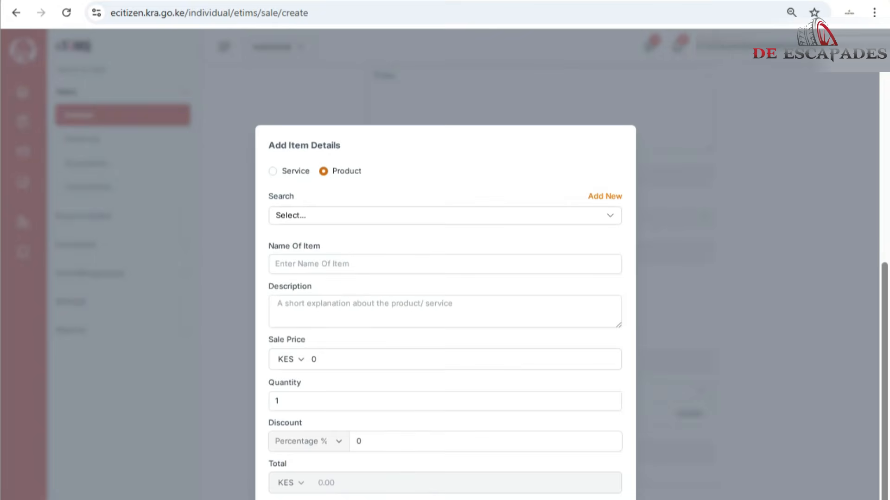
click(445, 264)
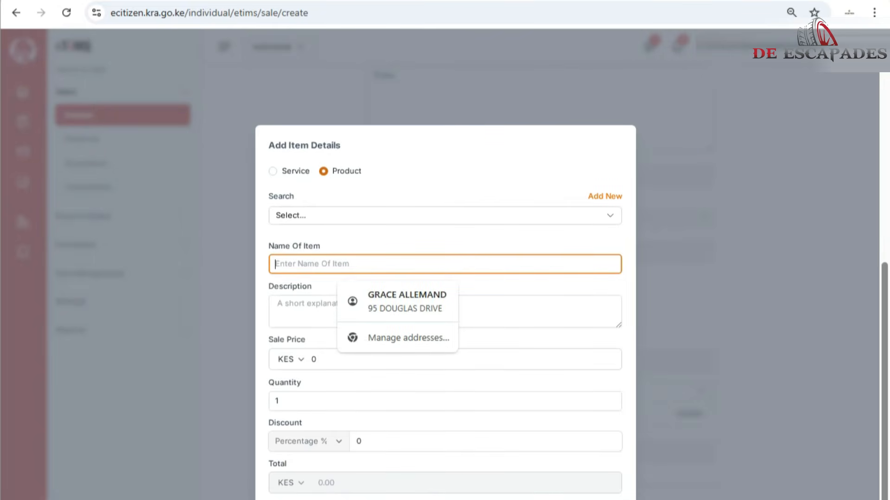
text(BUSNESS CARDS)
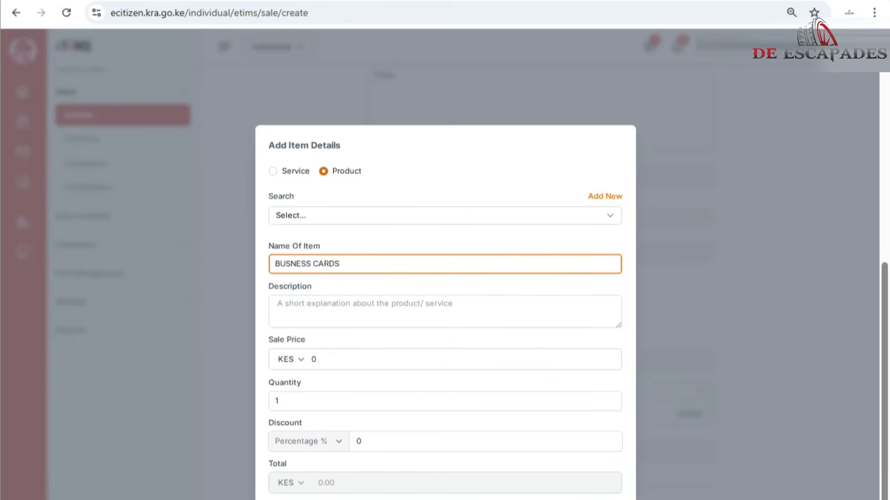
click(275, 305)
text(BUSINE)
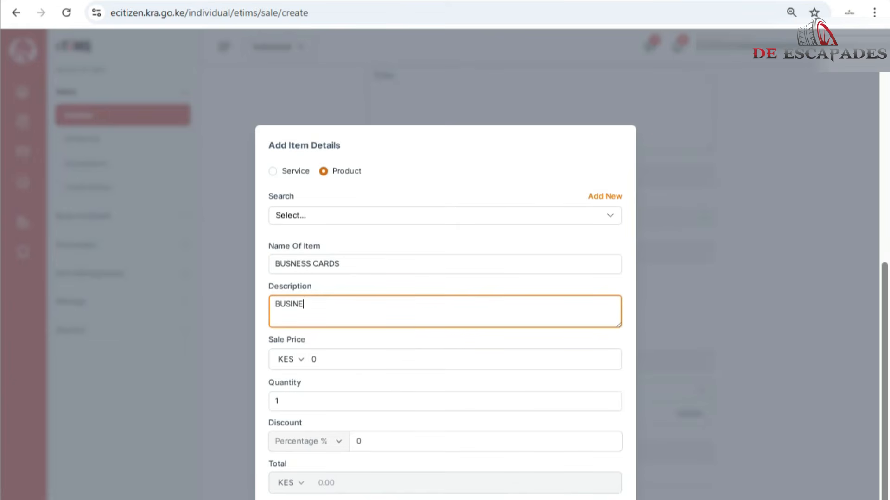
text(SS CARDS)
Step: Set the item's sale price to KES 100 and quantity to 20, and add it to the invoice
key(Tab)
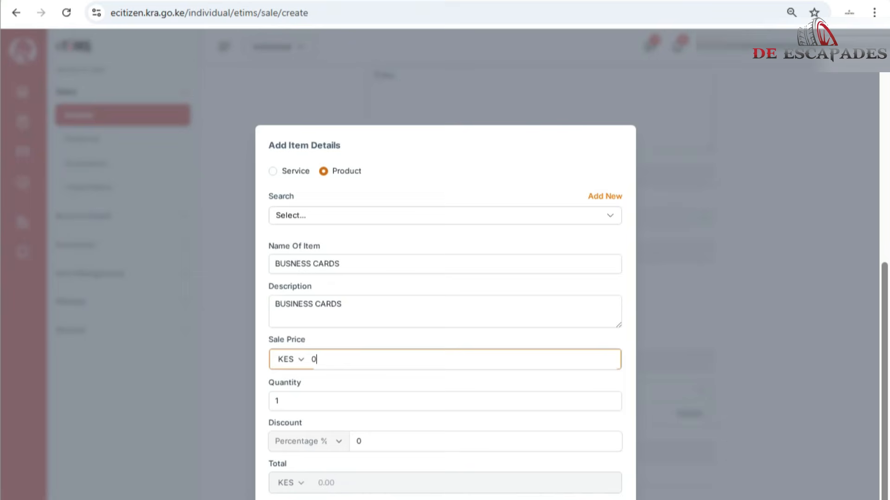
text(100)
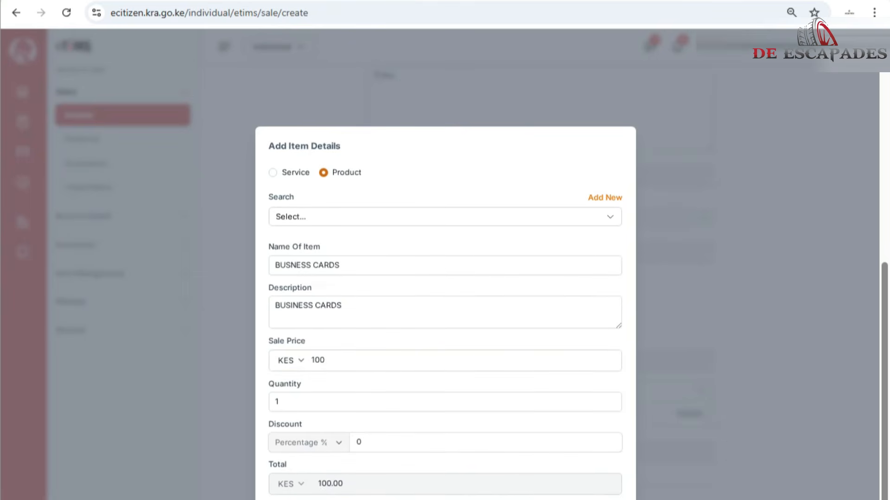
drag(298, 384, 269, 384)
key(Tab)
text(20)
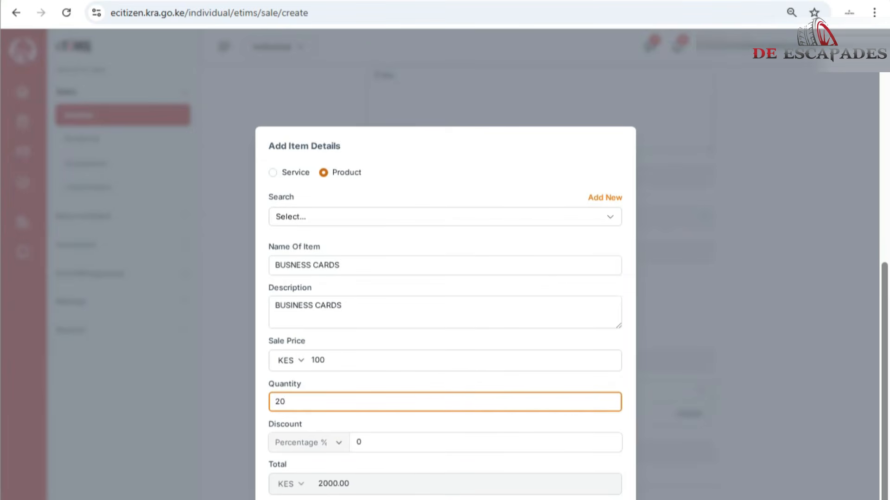
drag(353, 484, 318, 484)
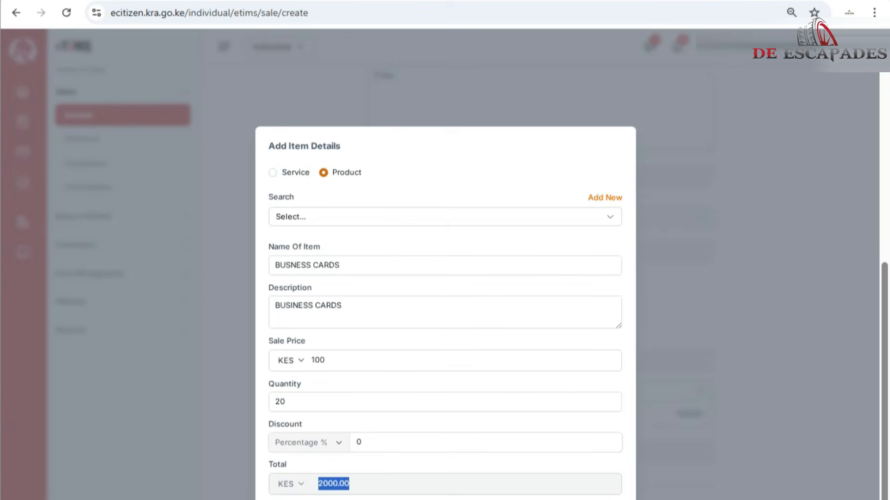
click(584, 499)
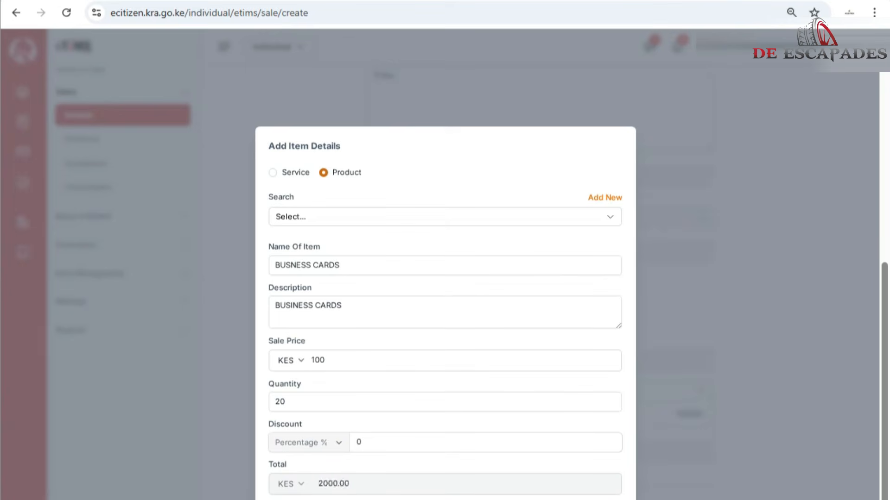
click(760, 240)
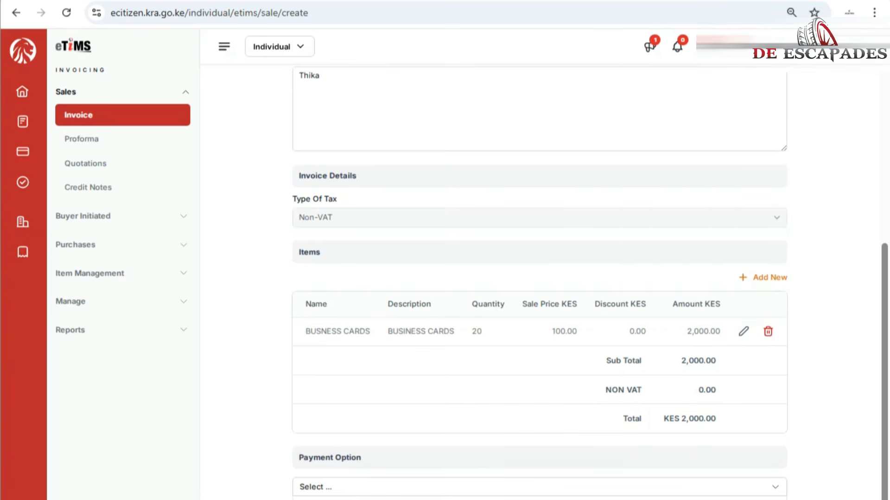
Step: Review the invoice form's customer details, items table, totals and payment option
scroll(540, 278, up, 5)
scroll(539, 278, down, 5)
scroll(540, 278, down, 2)
scroll(539, 278, up, 10)
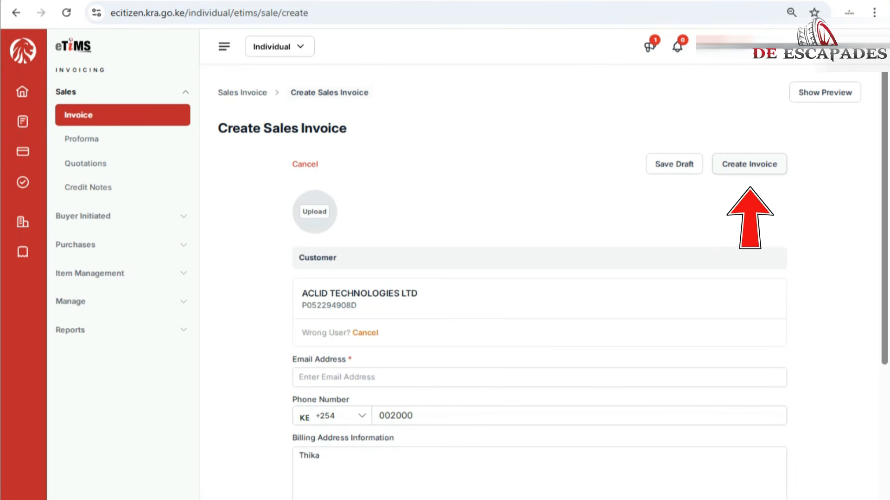
scroll(539, 278, down, 10)
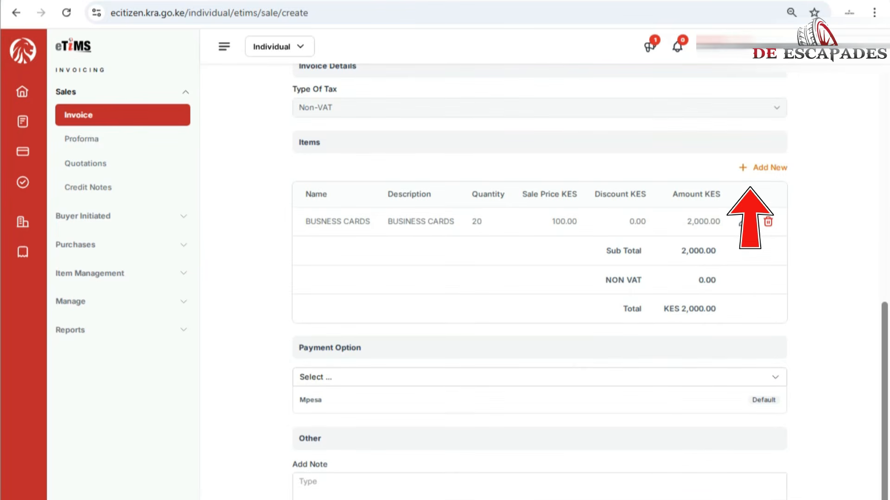
scroll(539, 278, up, 3)
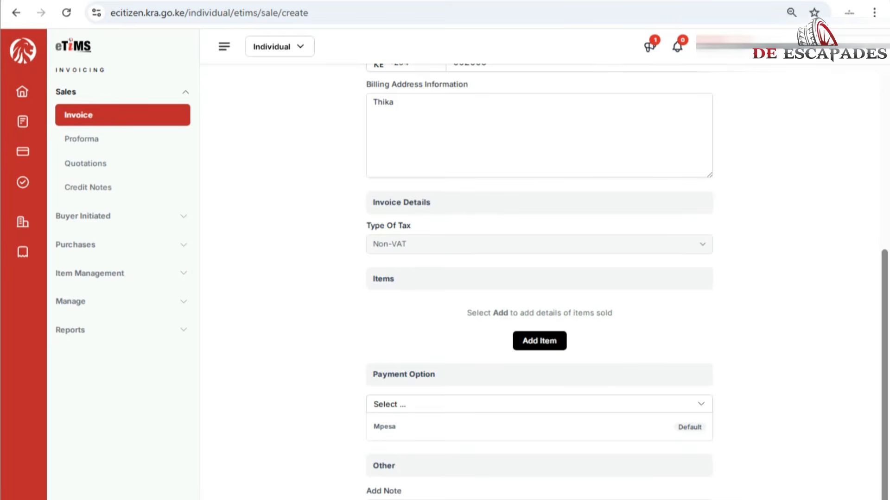
scroll(538, 278, up, 8)
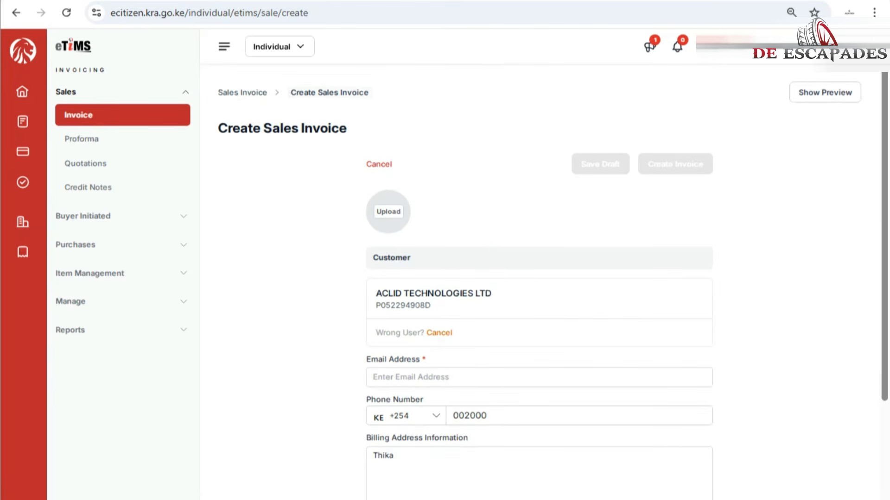